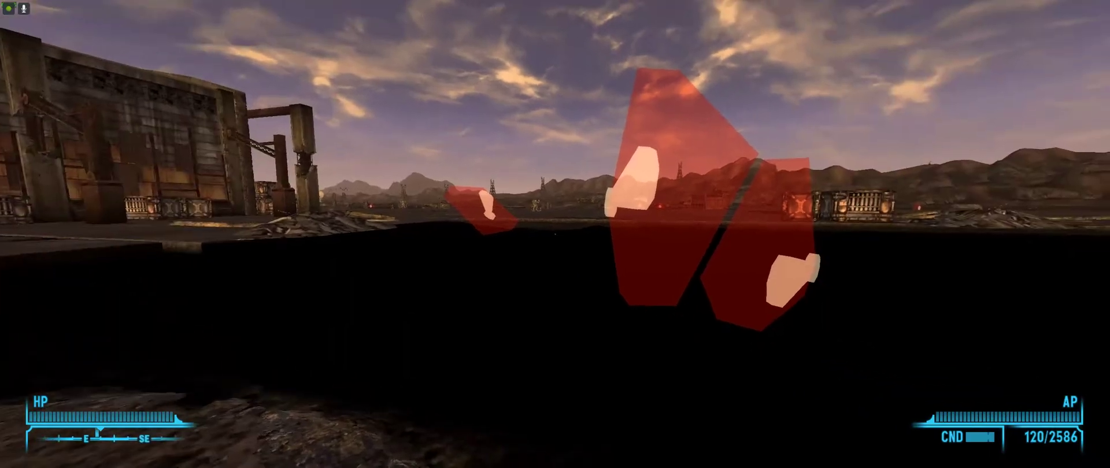
click(555, 234)
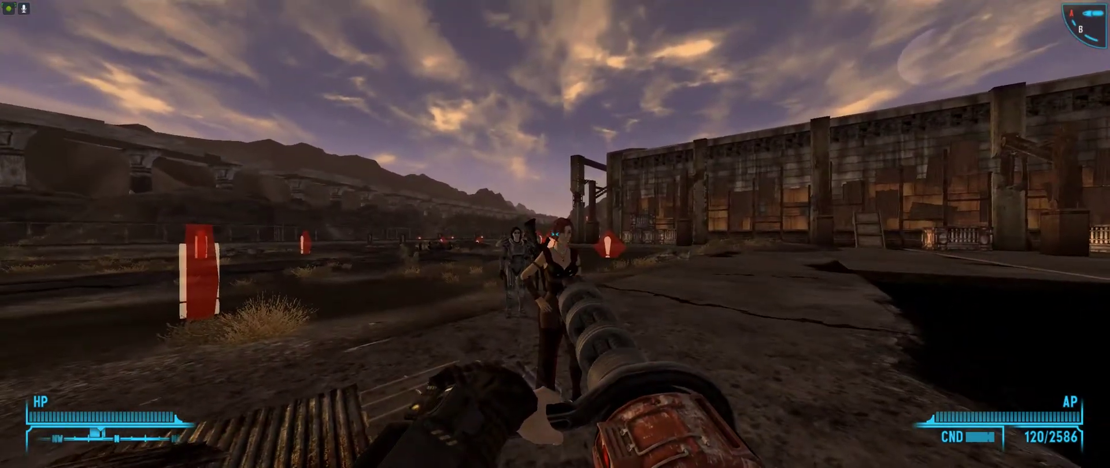
click(555, 234)
drag(555, 234, 555, 234)
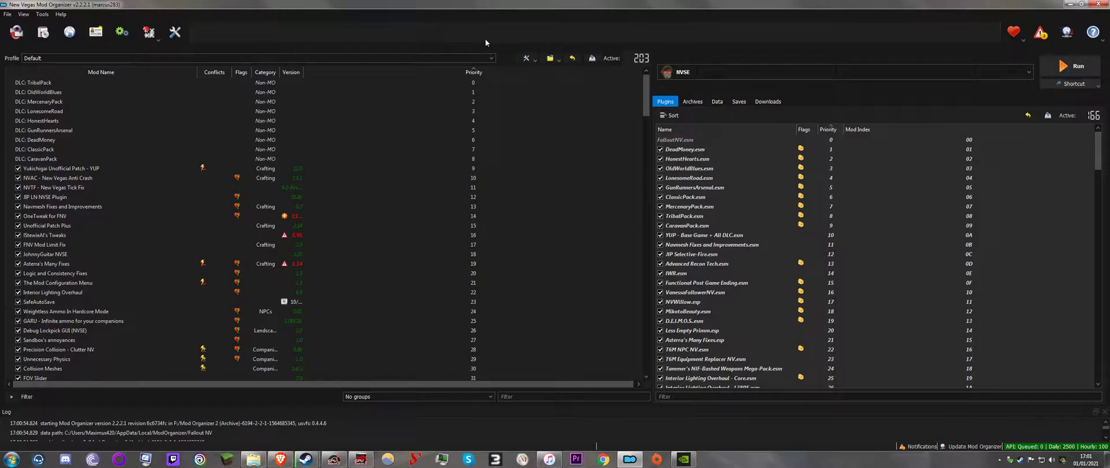
- Review the Default profile's save, INI and archive invalidation options, and show the list of detected archives
click(96, 33)
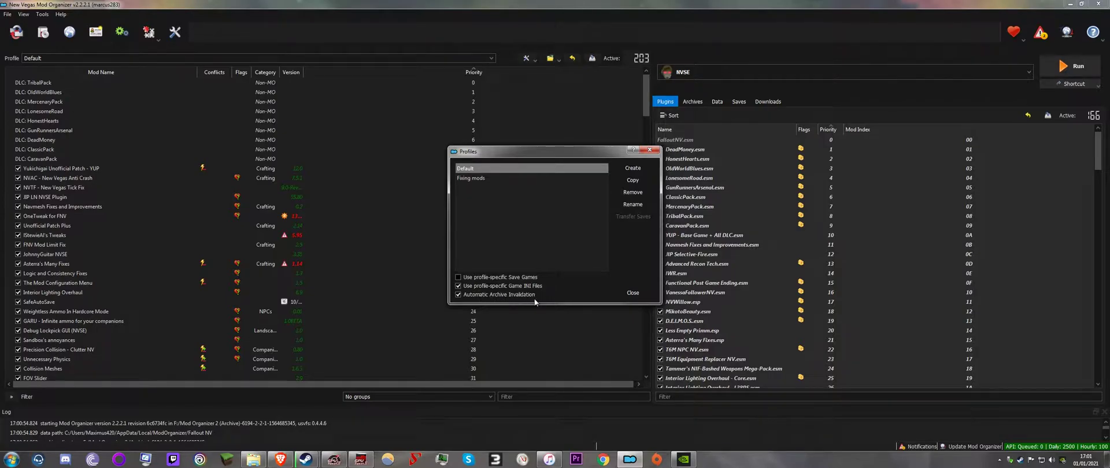
click(626, 290)
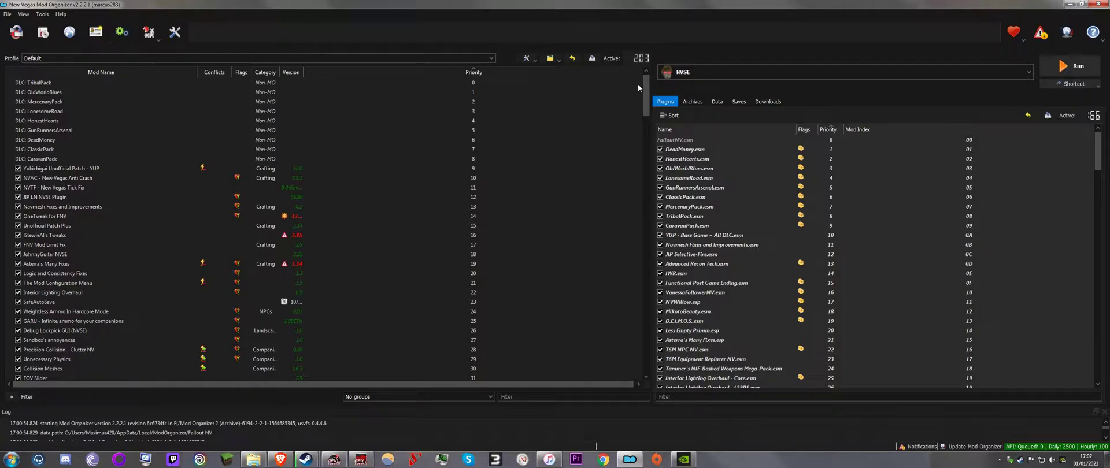
click(693, 101)
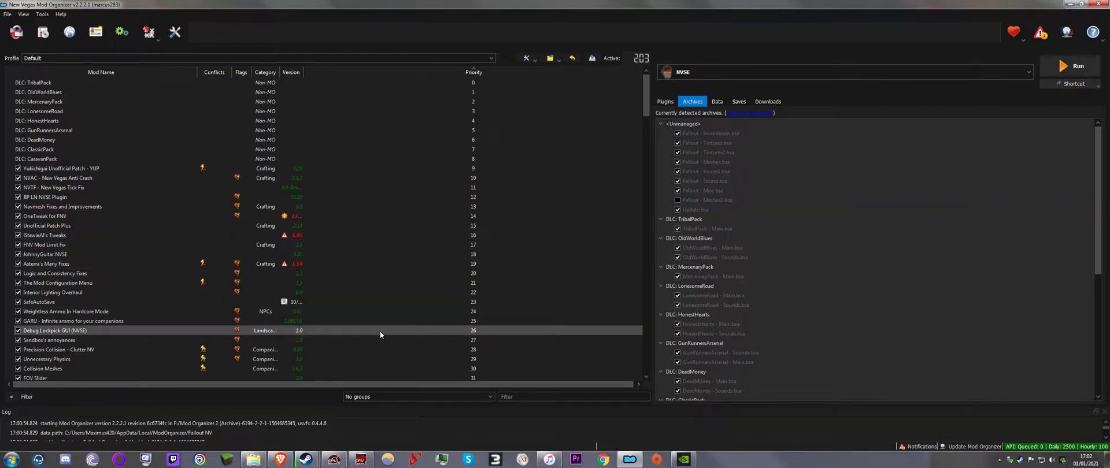
- Switch to the browser and copy the highlighted "Fallout - Meshes2.bsa," entry from the forum post's SArchiveList line
click(280, 460)
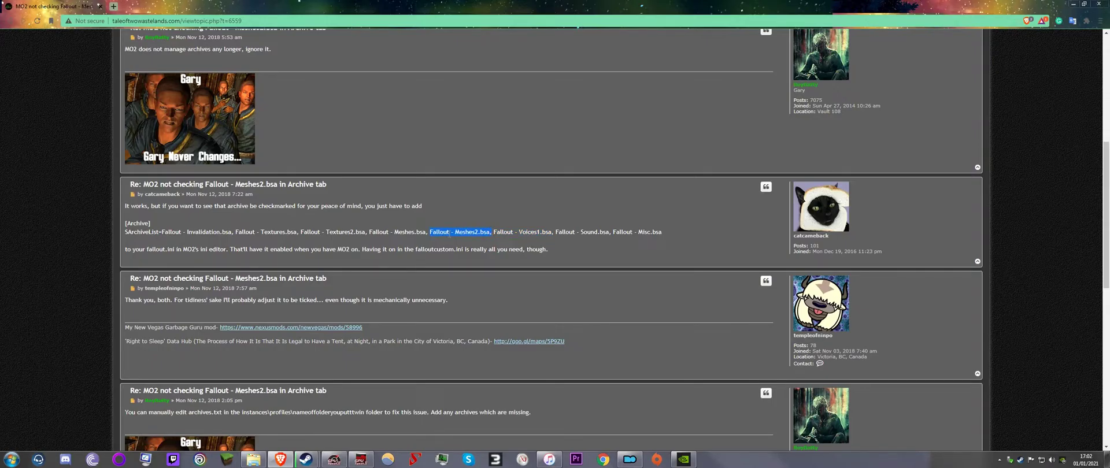
right_click(457, 232)
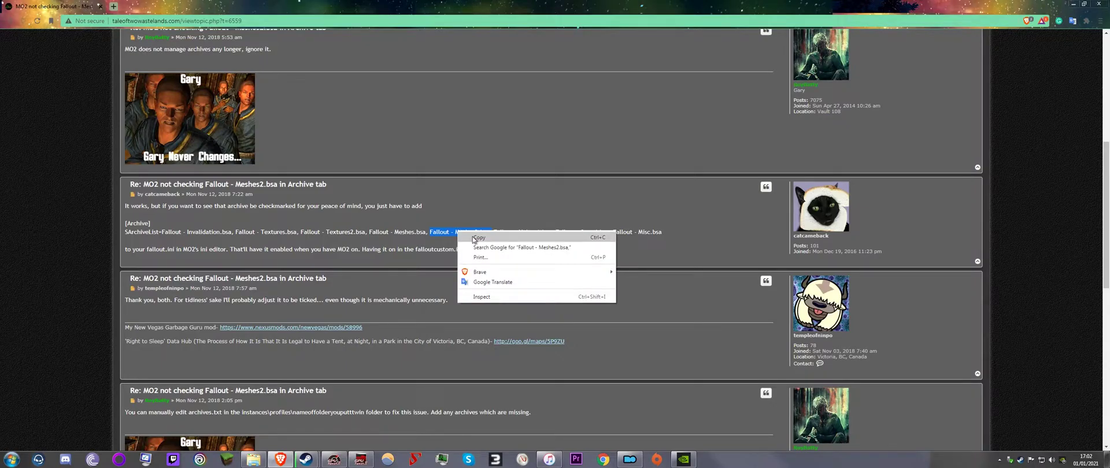
click(473, 238)
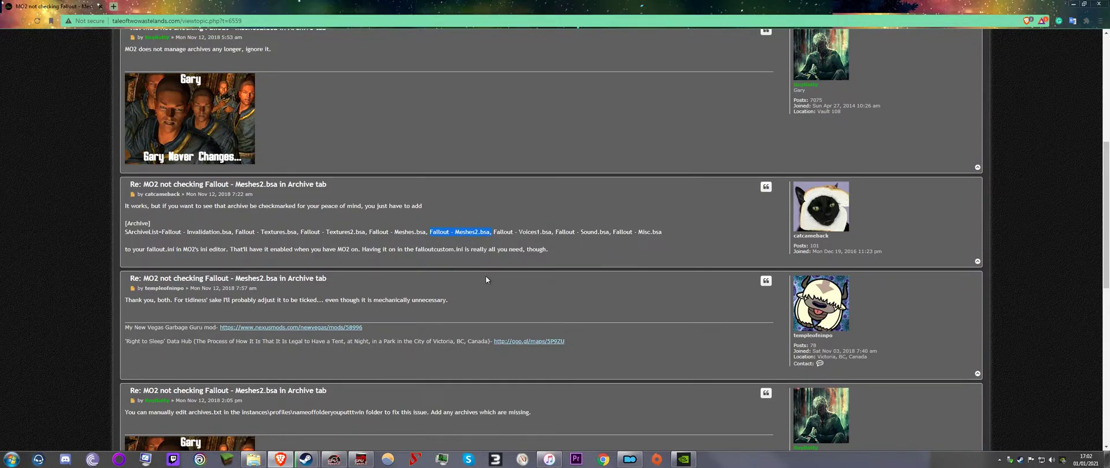
- Back in Mod Organizer, use the INI Editor to paste "Fallout - Meshes2.bsa," after Fallout - Meshes.bsa in fallout.ini's SArchiveList line
mouse_move(629, 459)
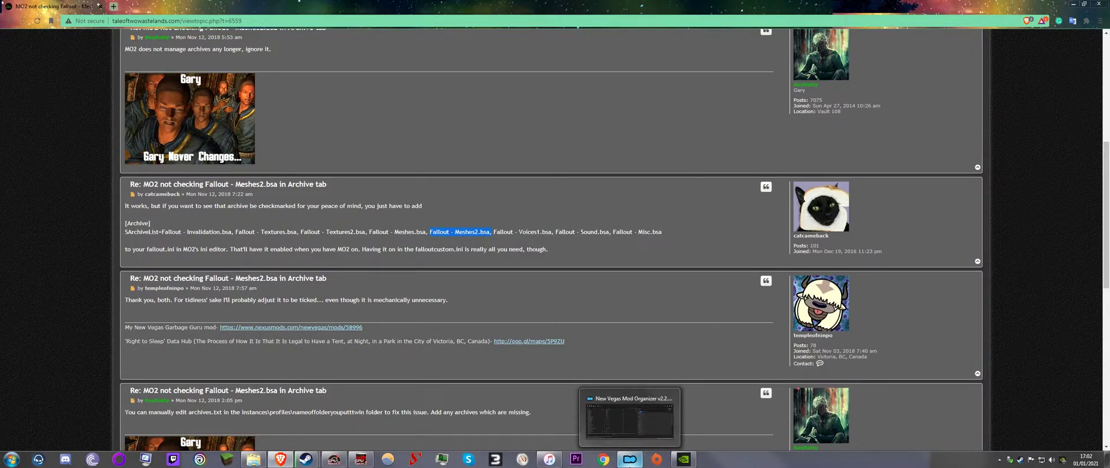
click(630, 459)
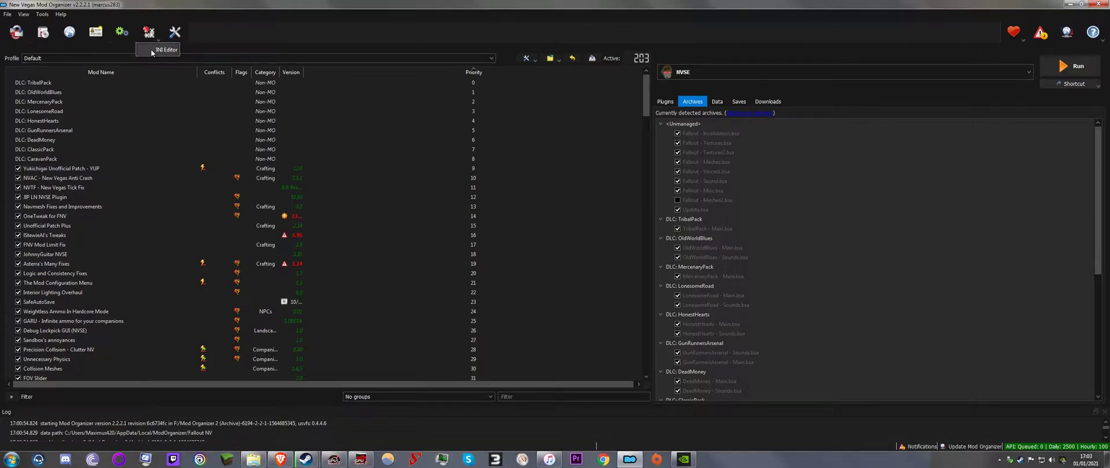
click(148, 33)
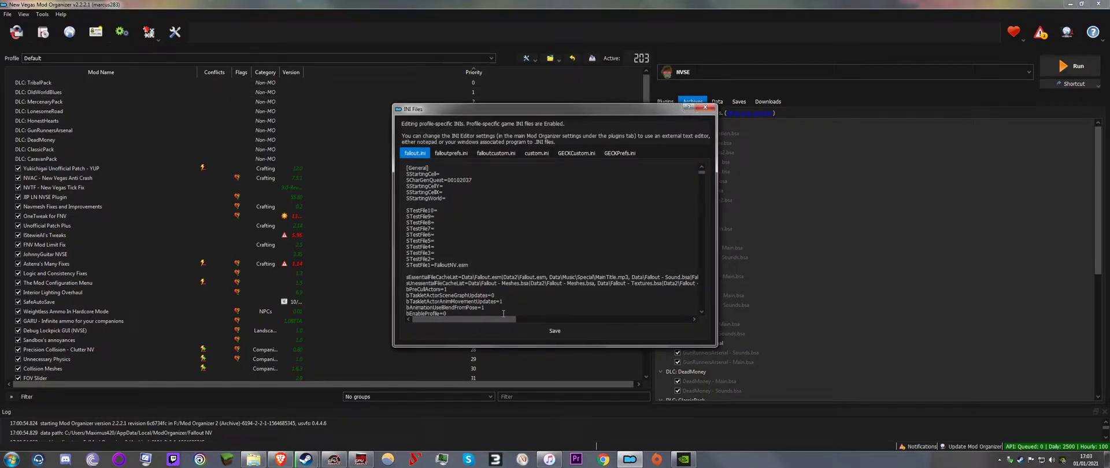
scroll(503, 314, down, 15)
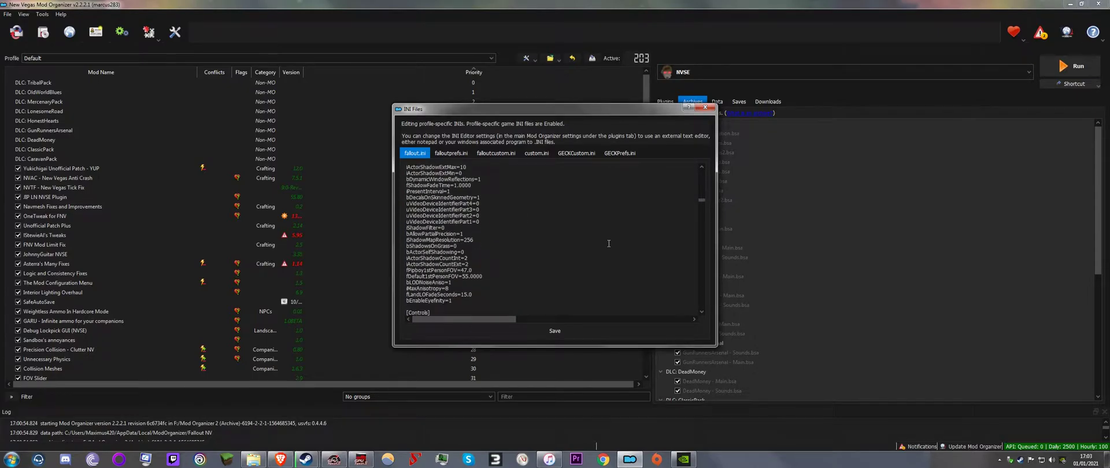
scroll(609, 244, down, 10)
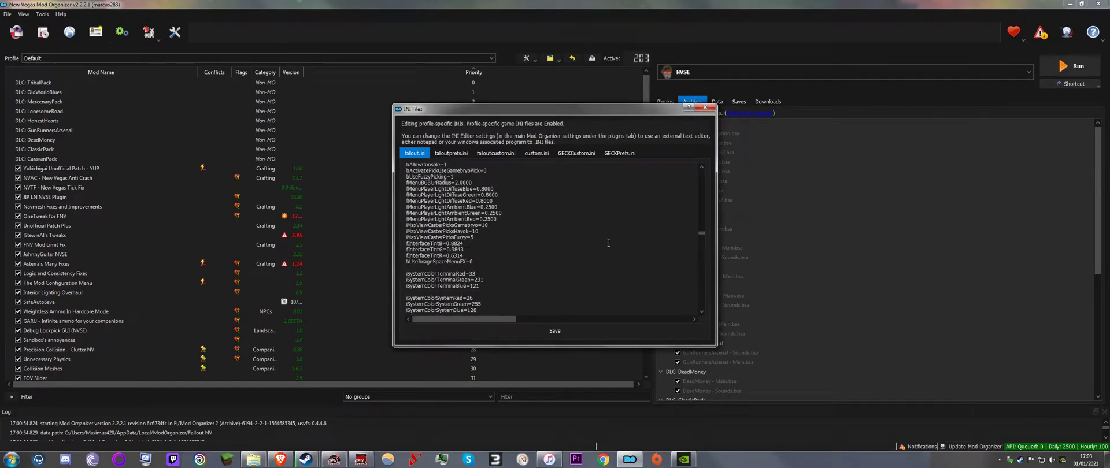
scroll(609, 243, down, 10)
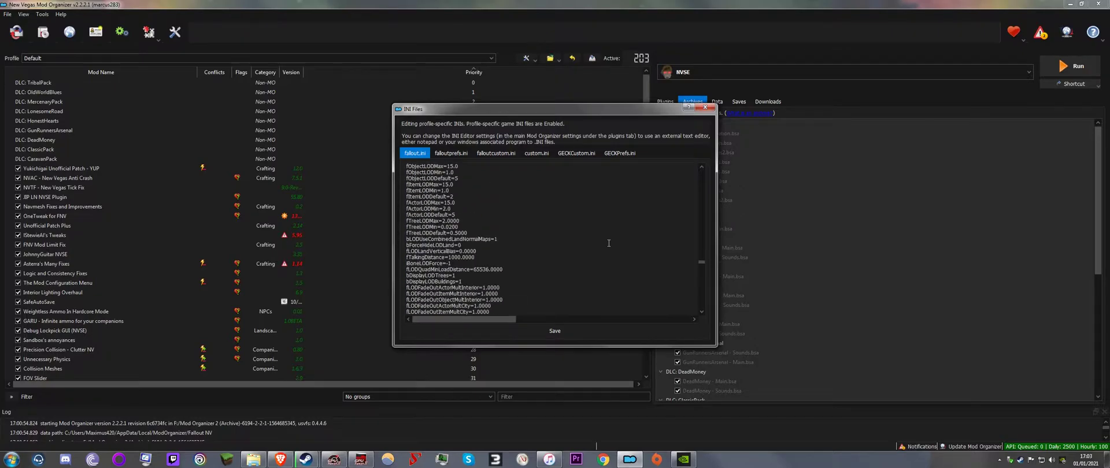
scroll(608, 243, down, 10)
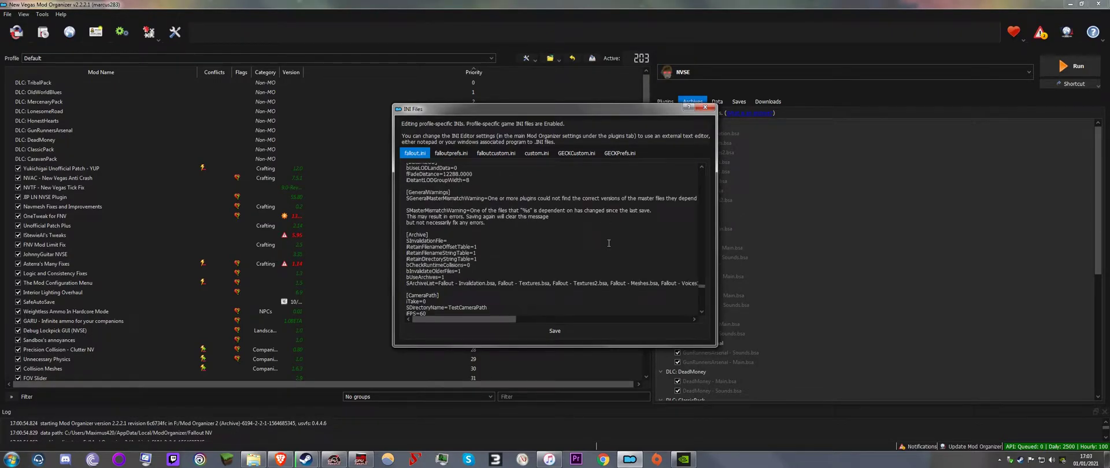
click(606, 283)
drag(484, 320, 537, 320)
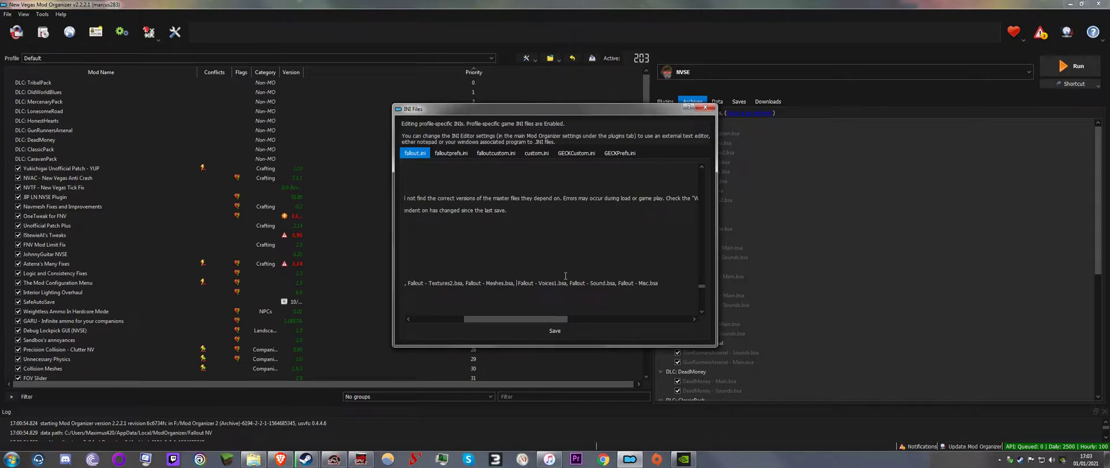
key(ctrl+v)
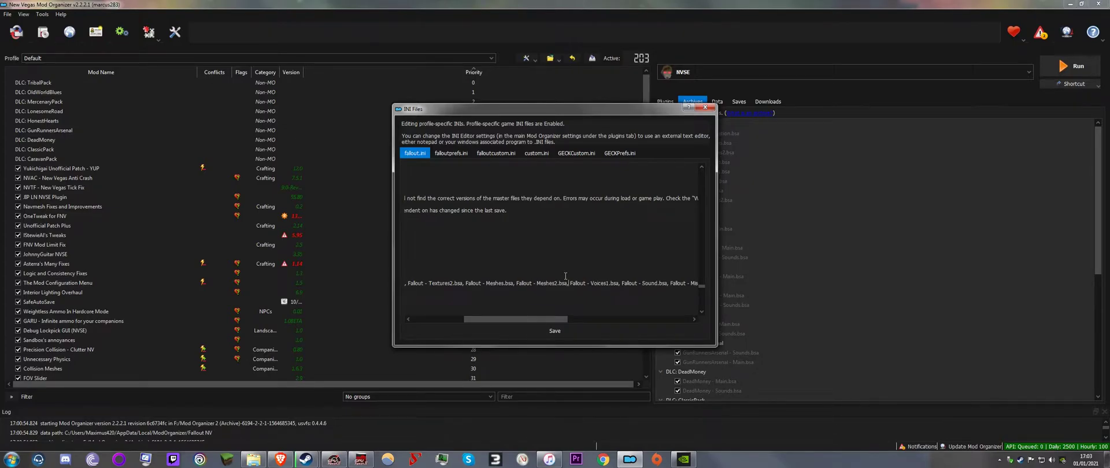
- Save fallout.ini, allowing the write once despite its read-only flag, and close the INI Editor
click(555, 331)
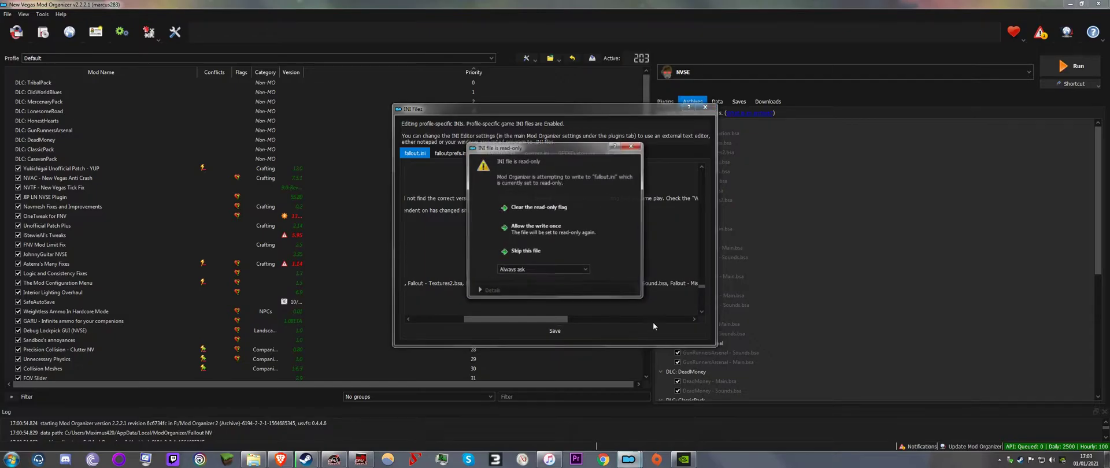
click(552, 232)
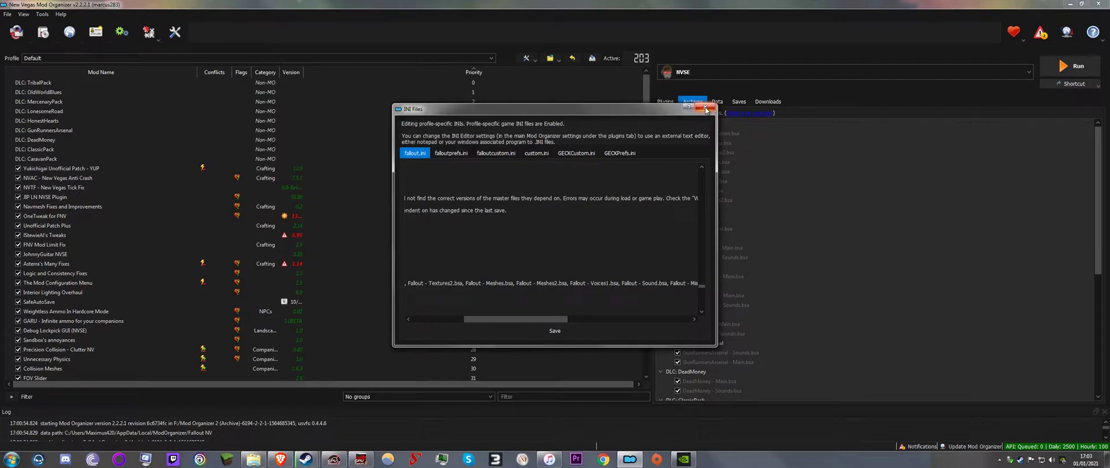
click(706, 109)
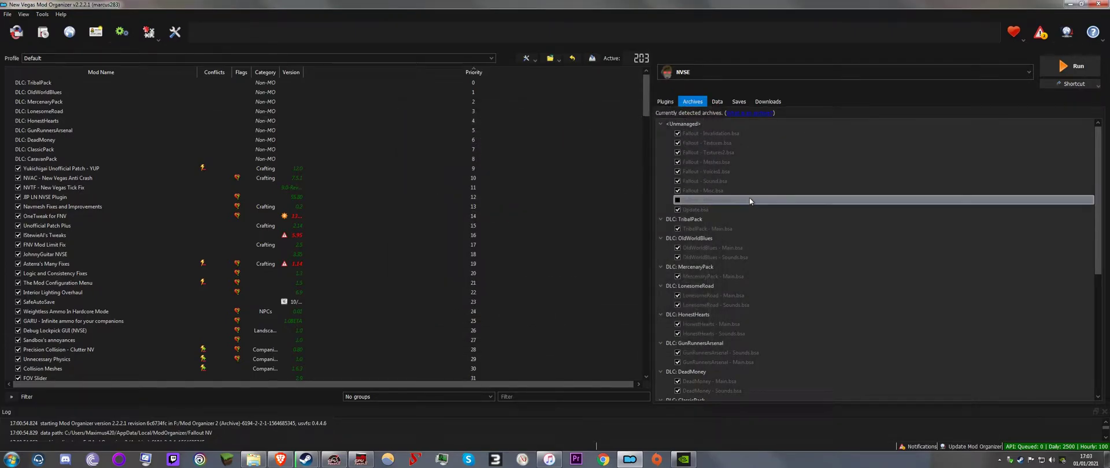
- Restart Mod Organizer and check the status of Fallout - Meshes2.bsa in the list of detected archives
click(1098, 4)
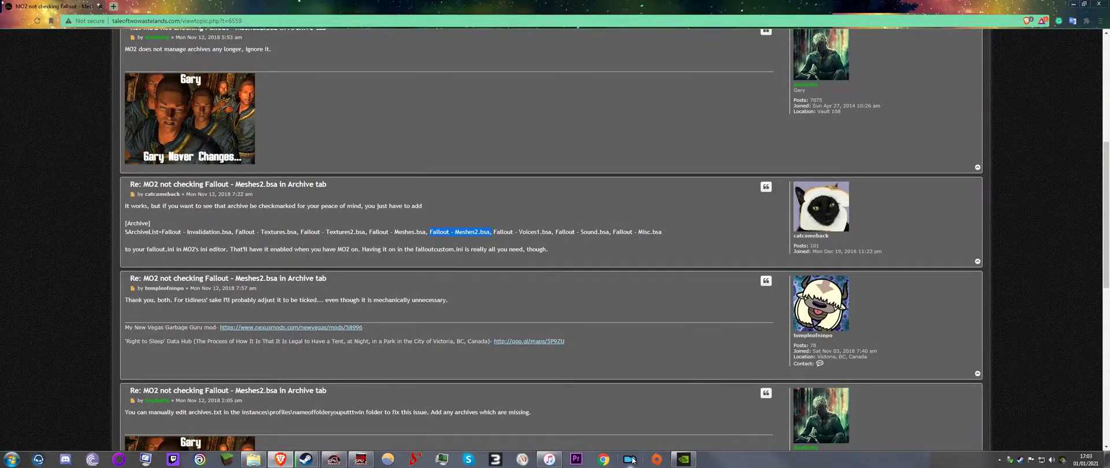
click(631, 460)
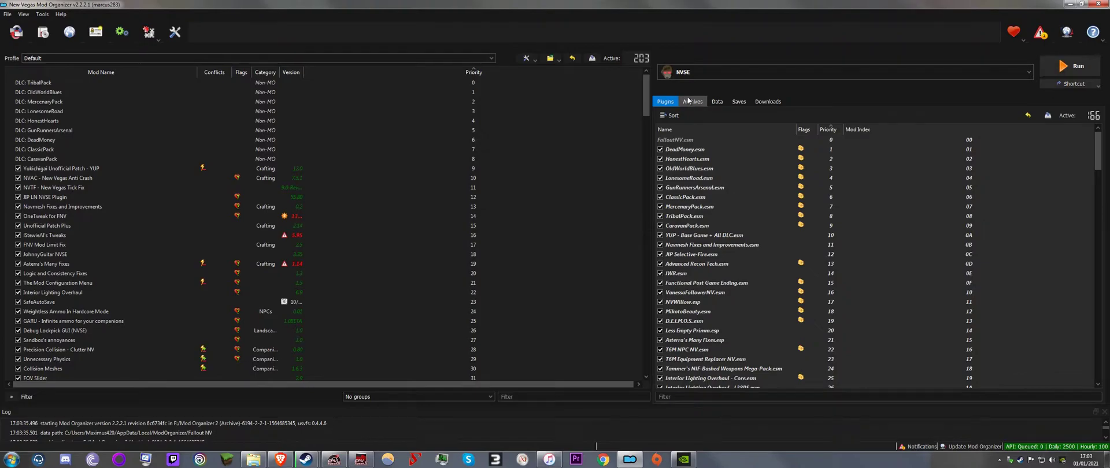
click(691, 102)
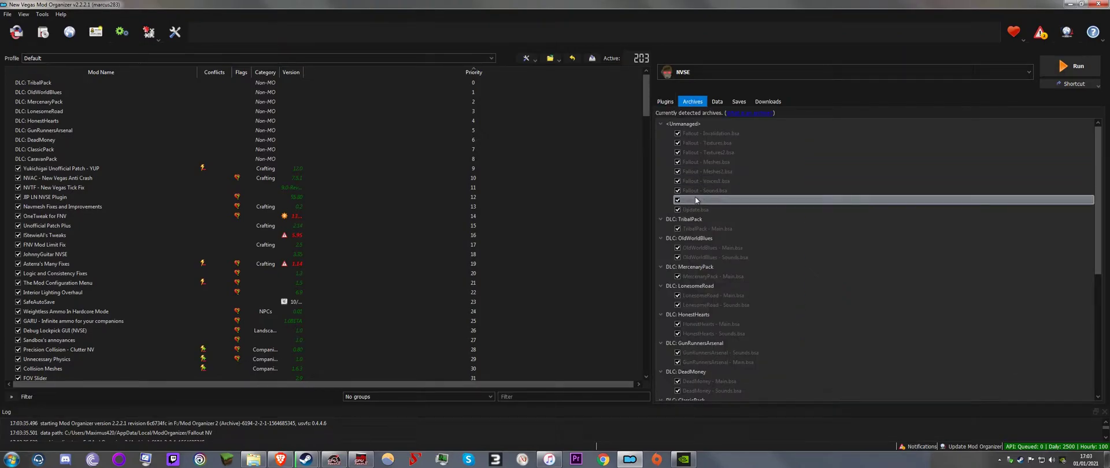
click(679, 190)
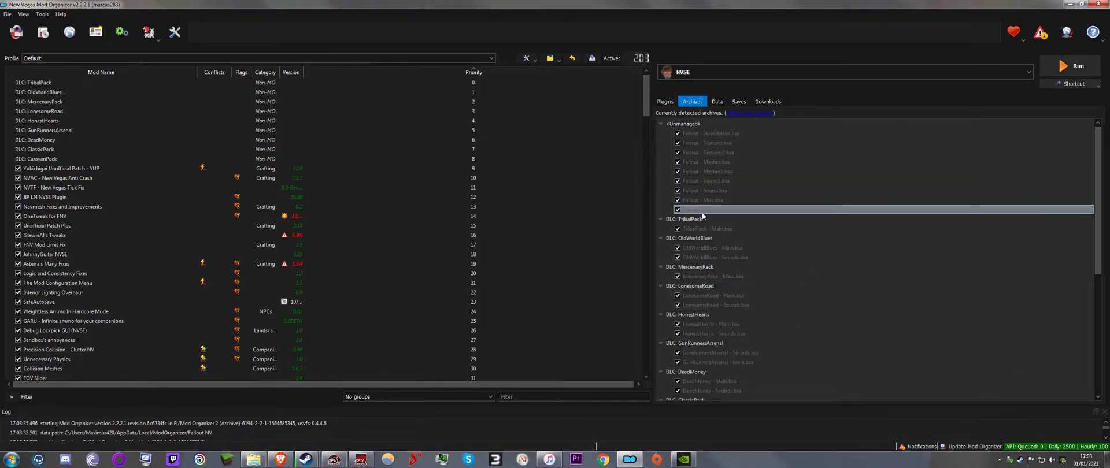
drag(803, 190, 682, 171)
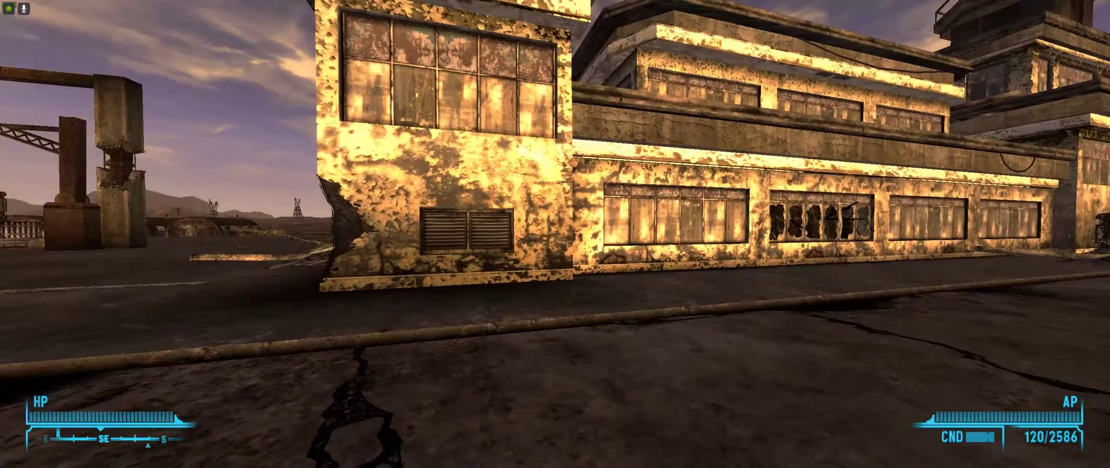
key(w)
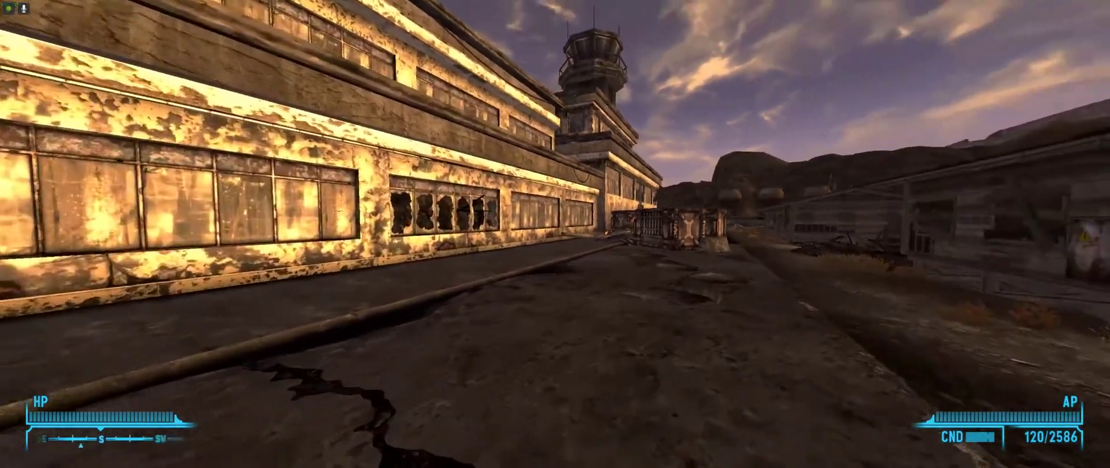
key(w)
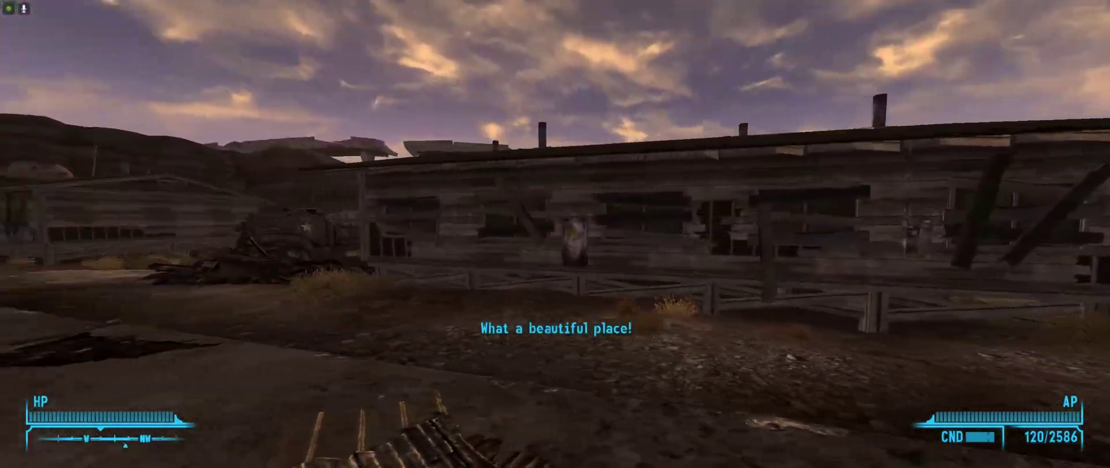
key(w)
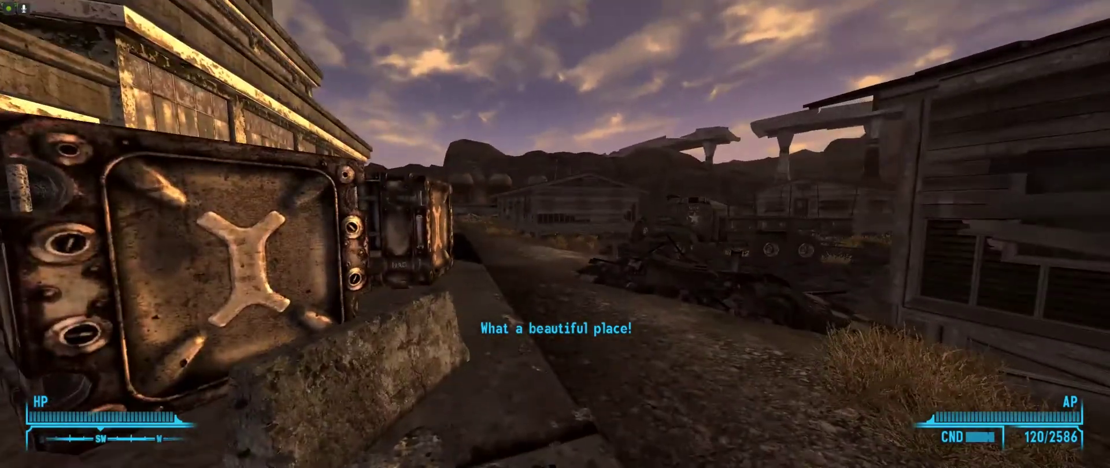
key(w)
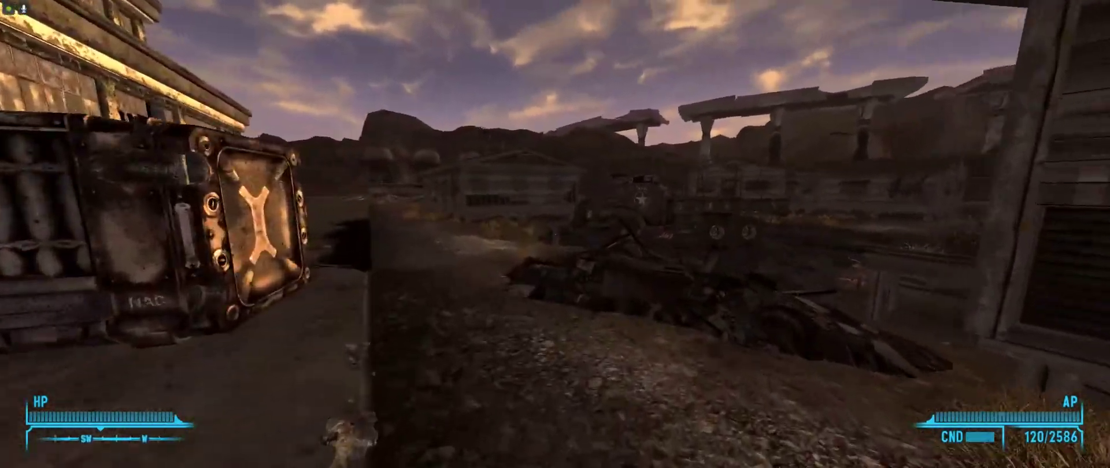
key(w)
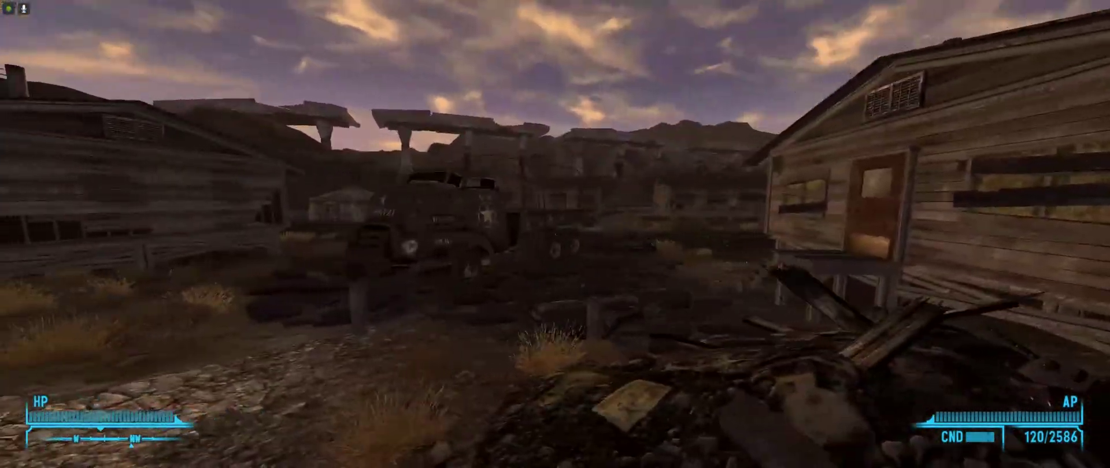
key(w)
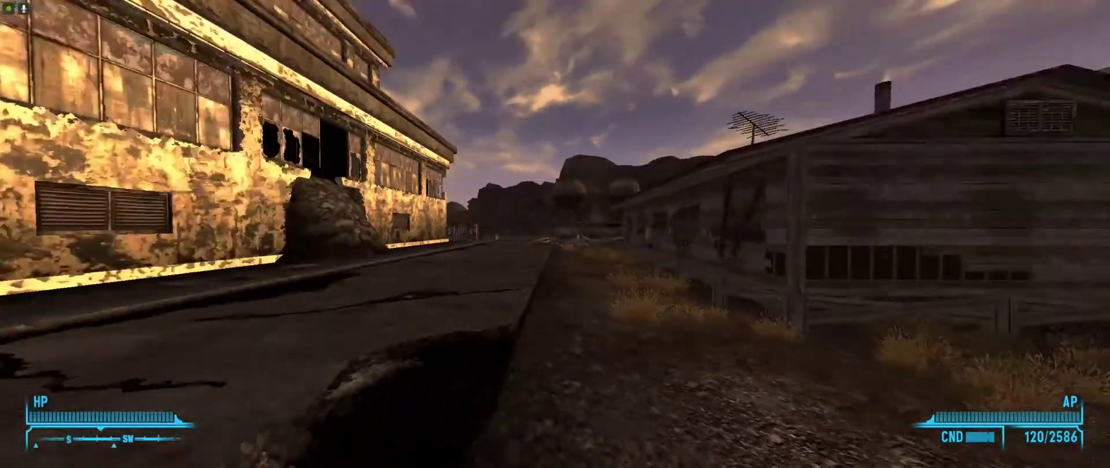
key(w)
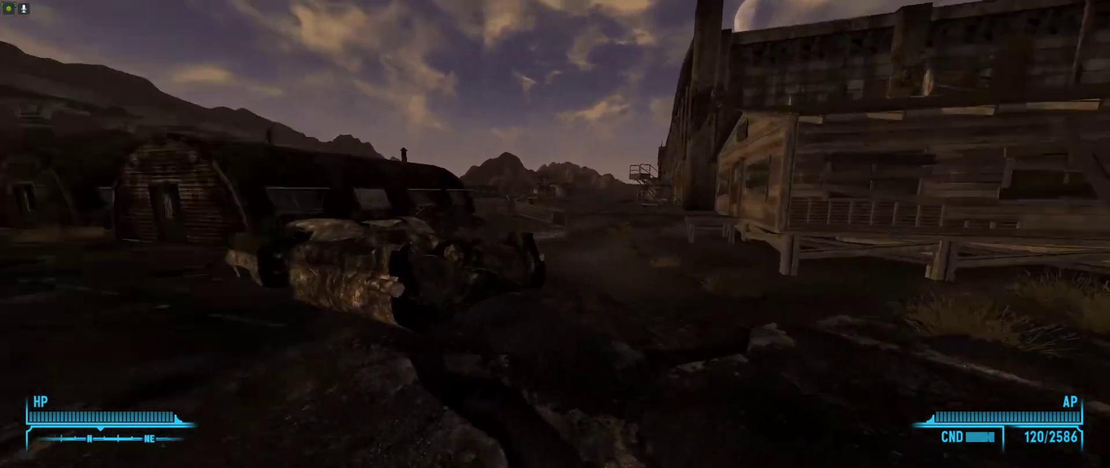
key(w)
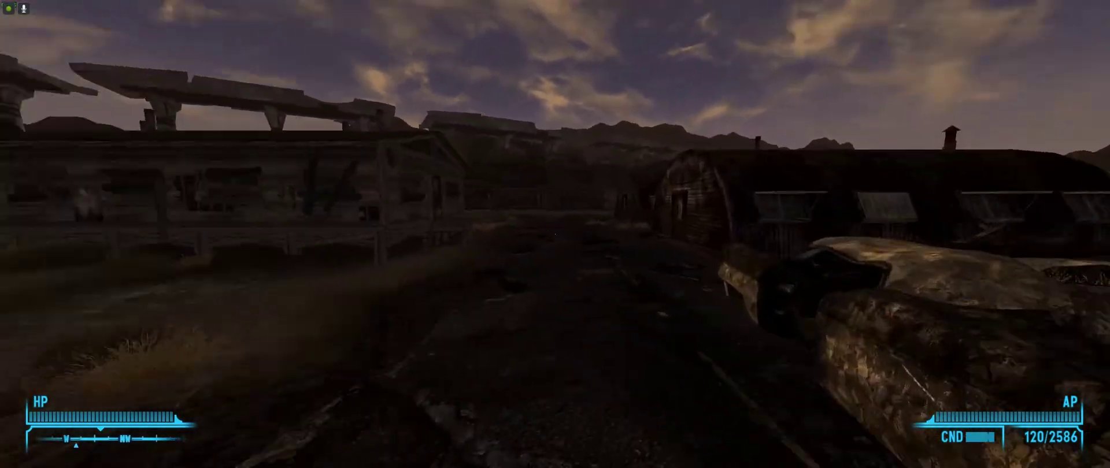
mouse_move(555, 234)
key(w)
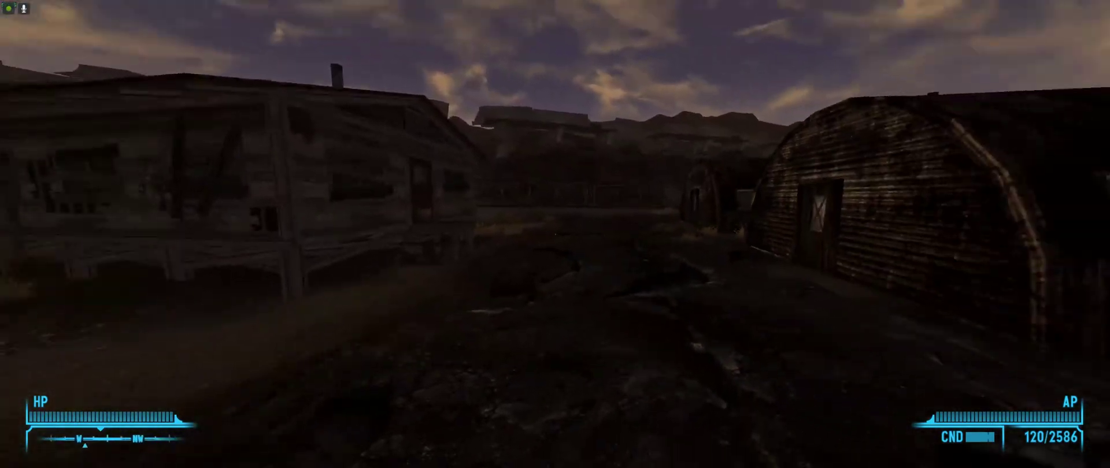
key(w)
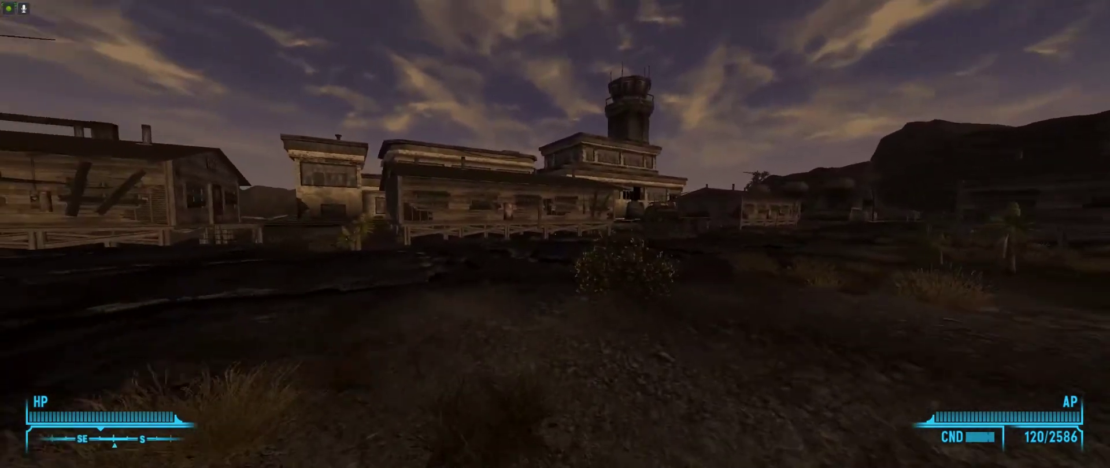
key(w)
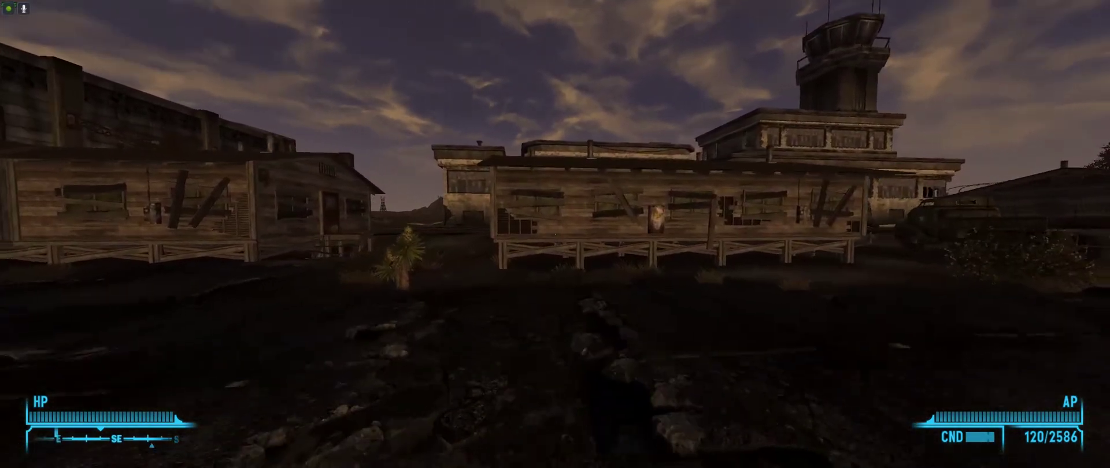